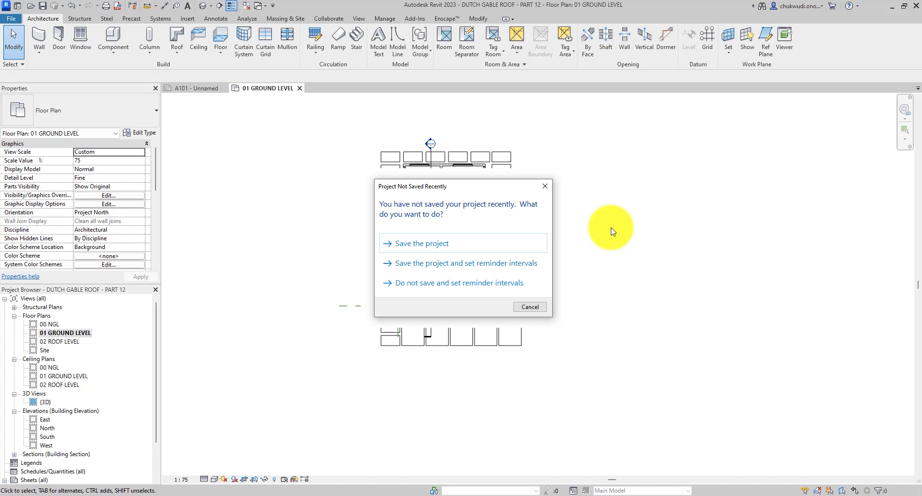
- Dismiss the 'Project Not Saved Recently' reminder without saving the project
key(Escape)
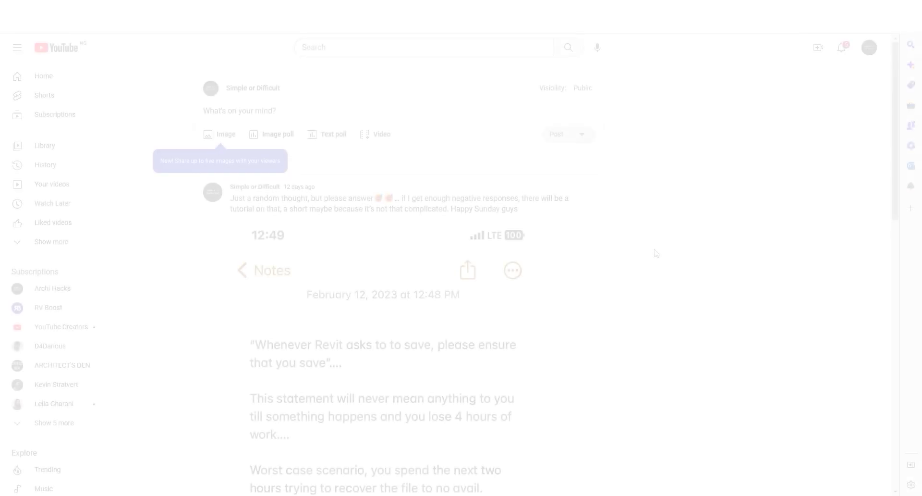
- Scroll the YouTube post about Revit Journal down to its five comments
scroll(655, 255, down, 2)
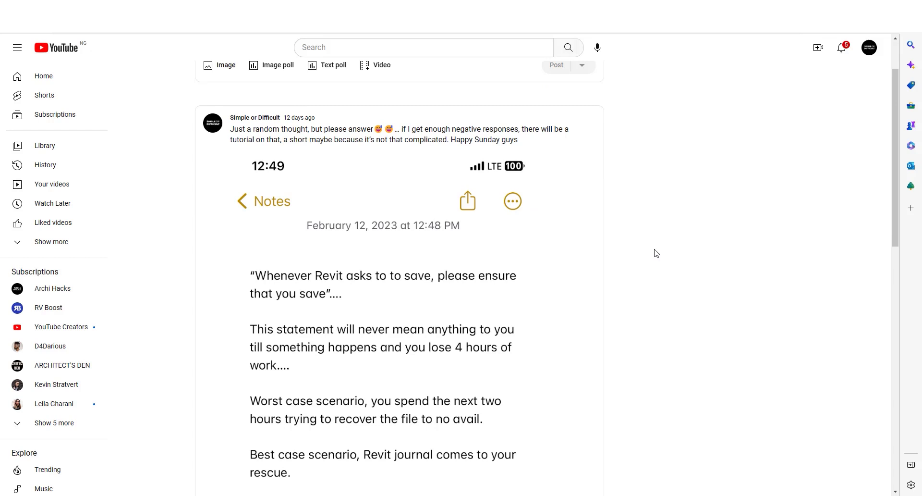
scroll(656, 253, down, 5)
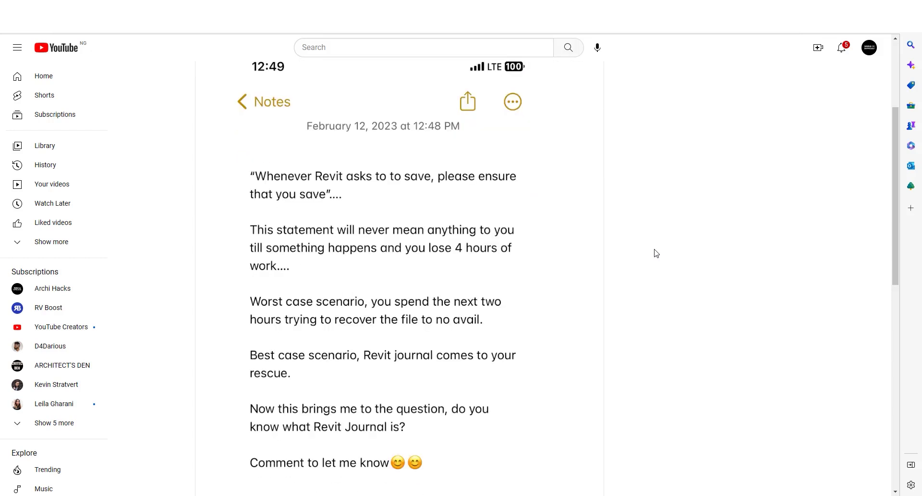
scroll(656, 253, down, 6)
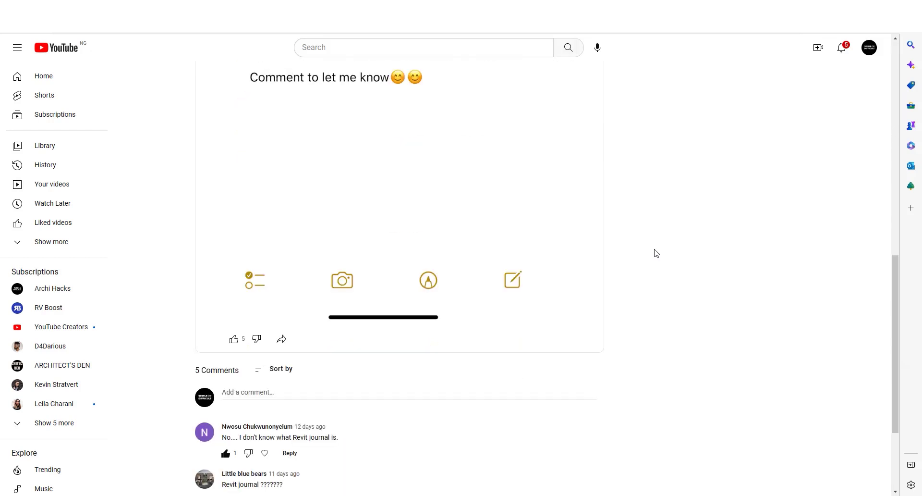
scroll(656, 253, down, 2)
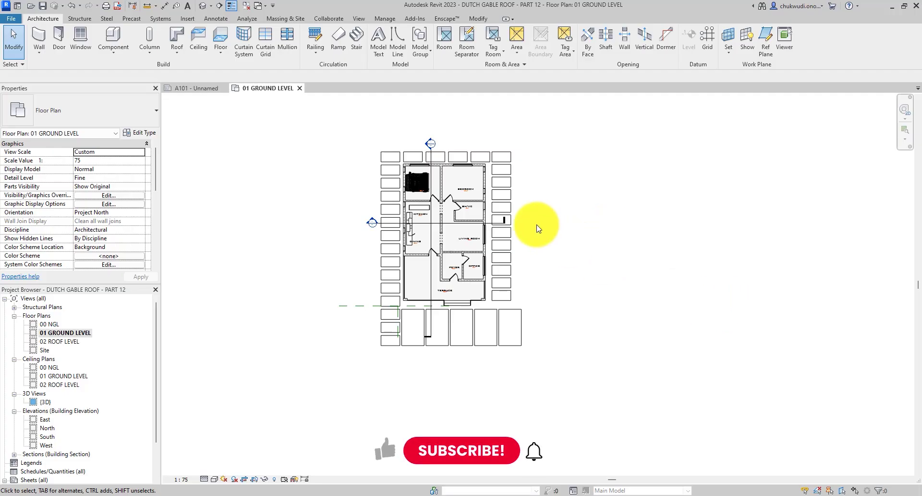
scroll(518, 216, up, 3)
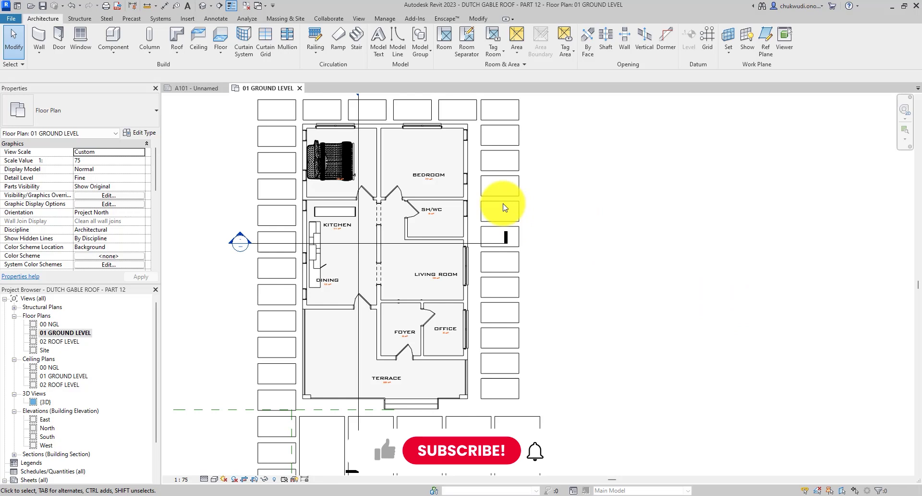
scroll(639, 264, down, 2)
middle_drag(647, 270, 674, 272)
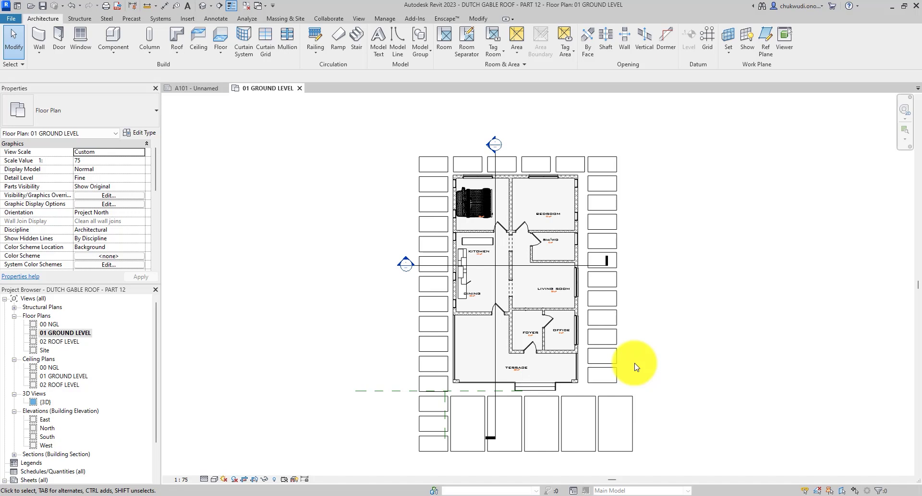
- Close the project without saving, then force-end Revit from Task Manager
key(alt+F4)
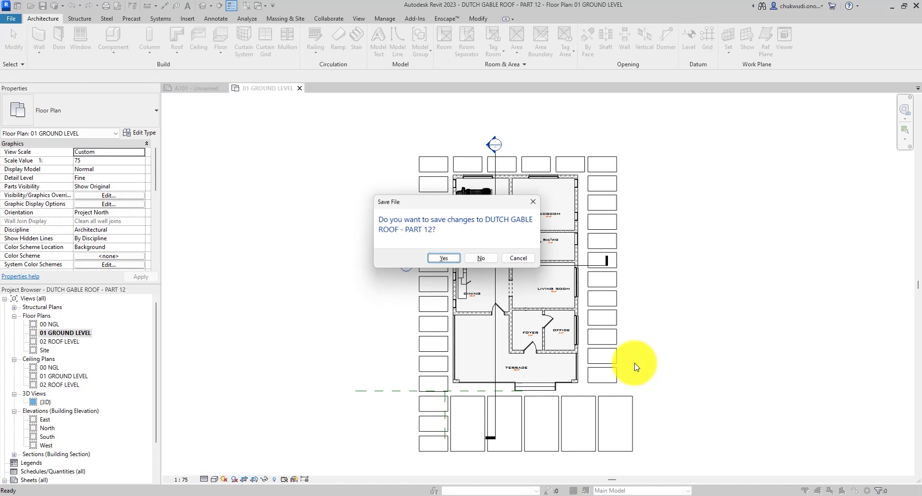
click(483, 260)
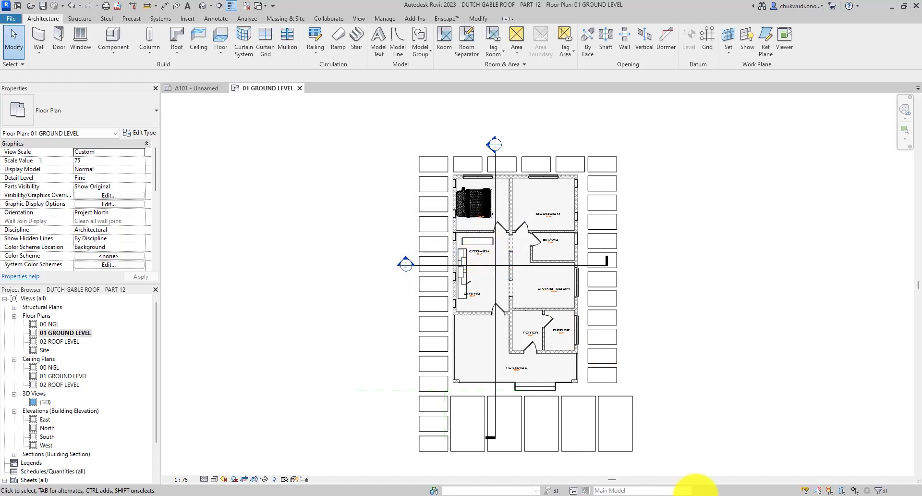
right_click(699, 491)
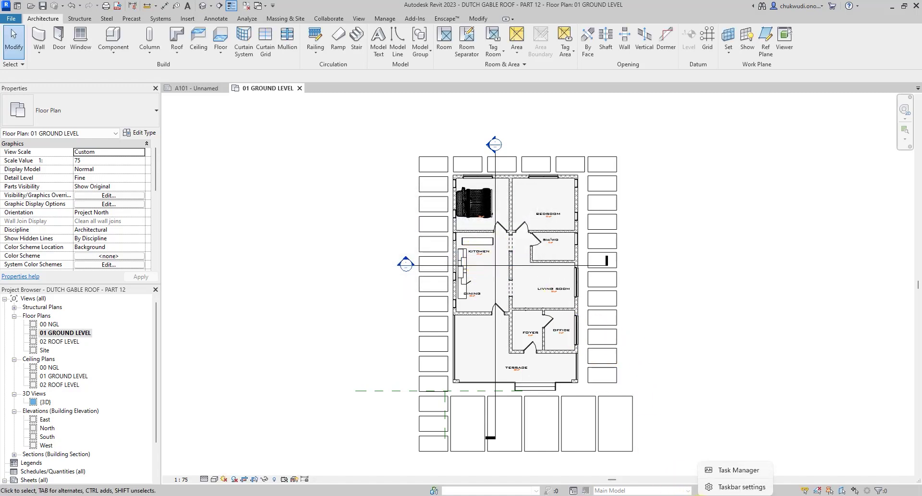
click(734, 473)
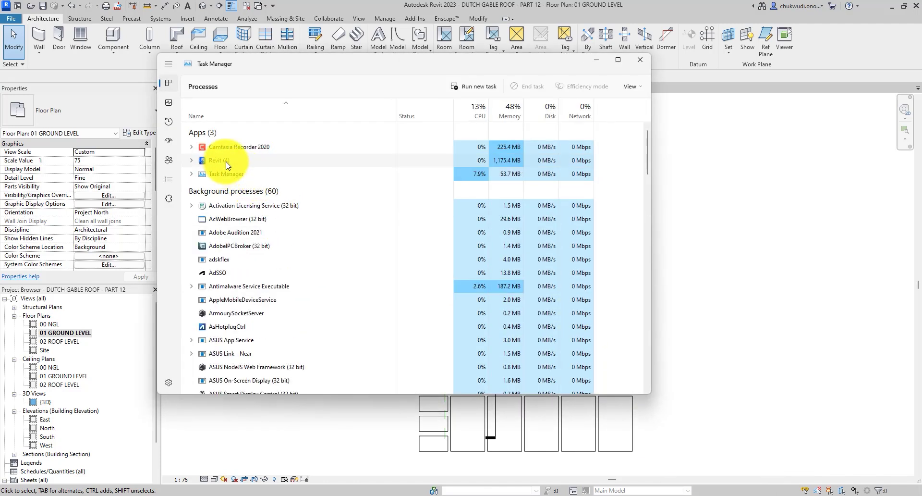
click(525, 86)
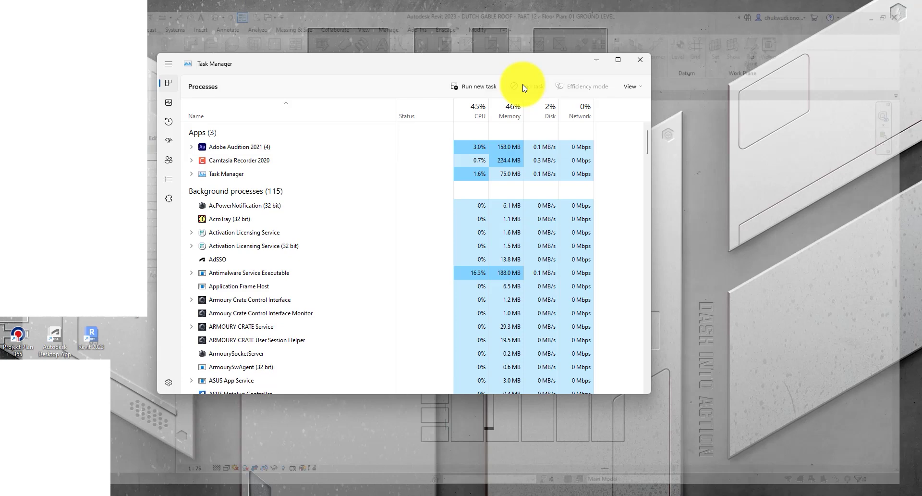
click(642, 60)
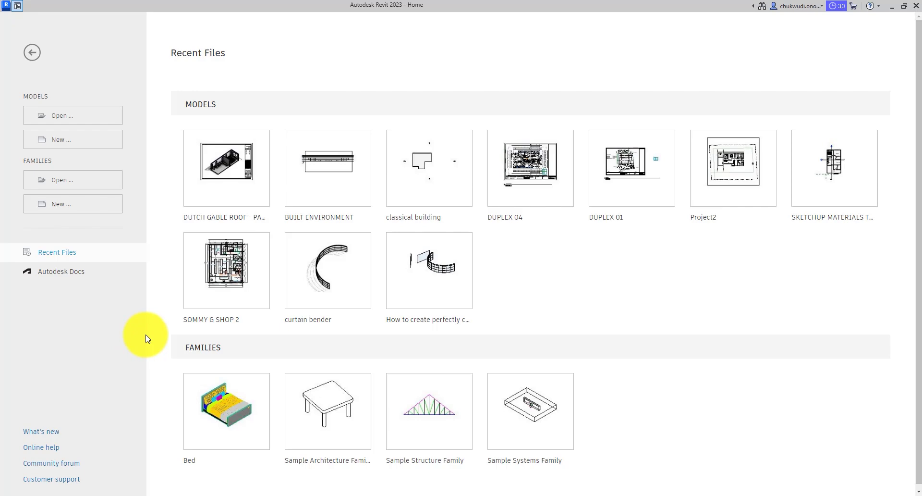
- Reopen DUTCH GABLE ROOF - PART 12, check 01 GROUND LEVEL, 02 ROOF LEVEL, 00 NGL and Site, then exit Revit
click(207, 187)
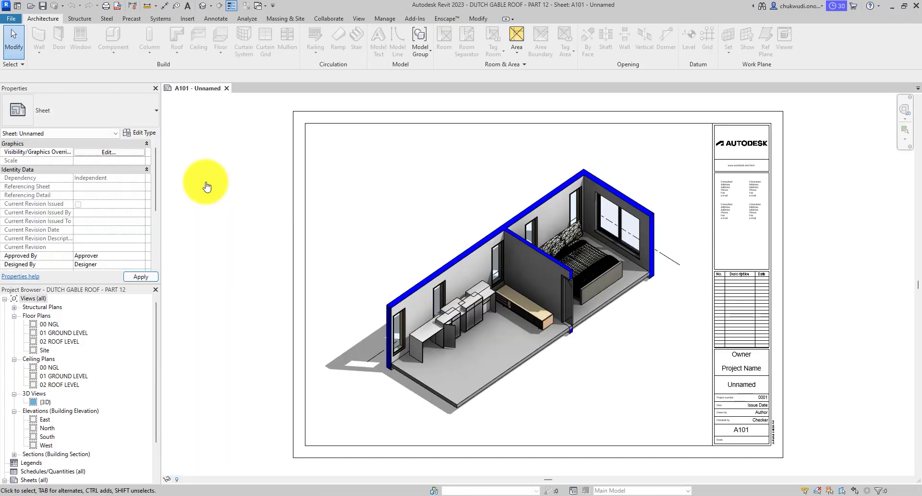
double_click(55, 333)
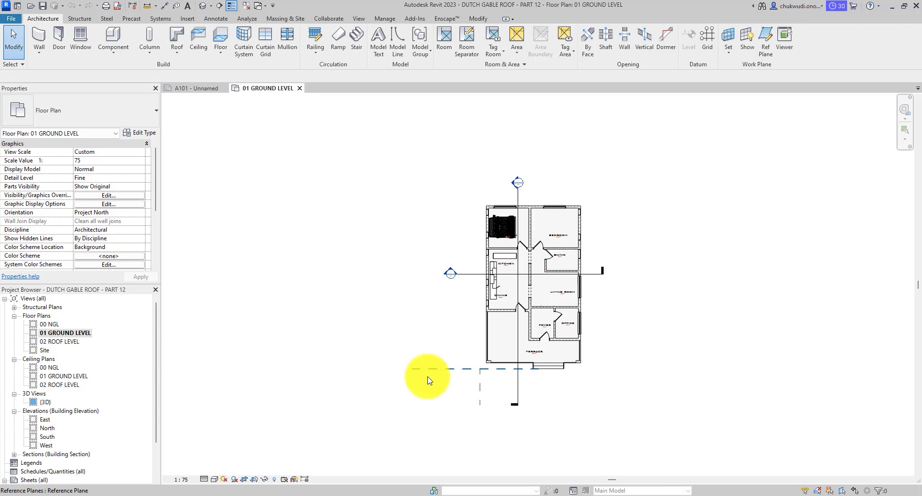
scroll(426, 377, up, 3)
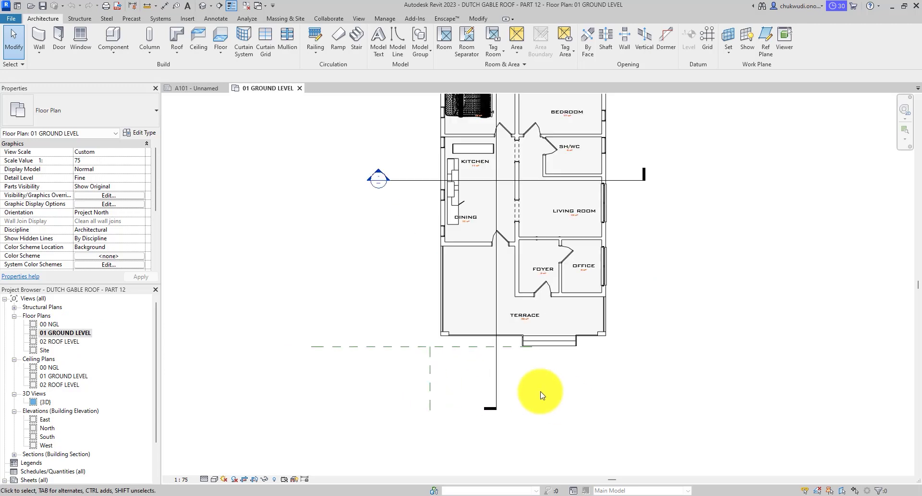
double_click(57, 341)
click(51, 325)
double_click(51, 325)
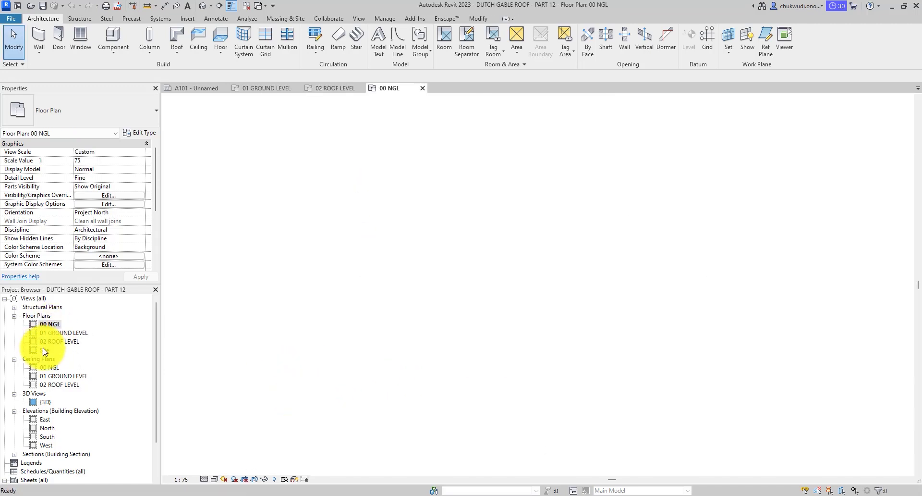
double_click(45, 349)
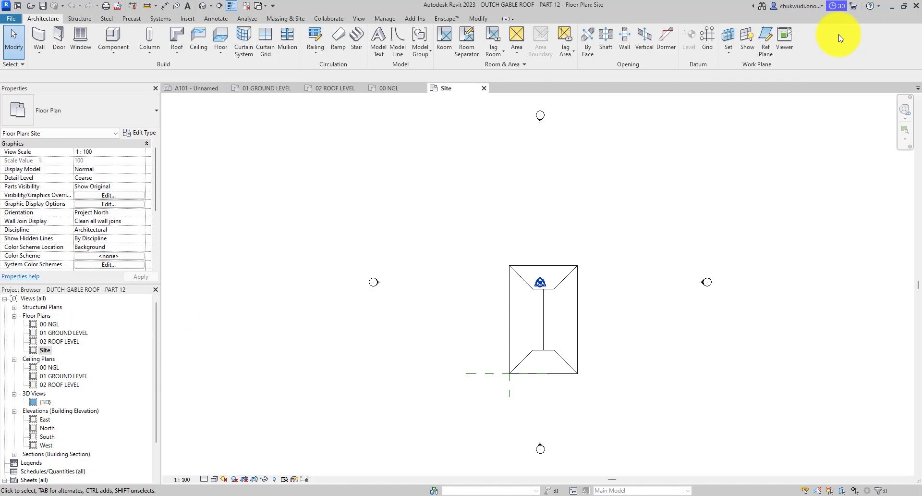
click(915, 5)
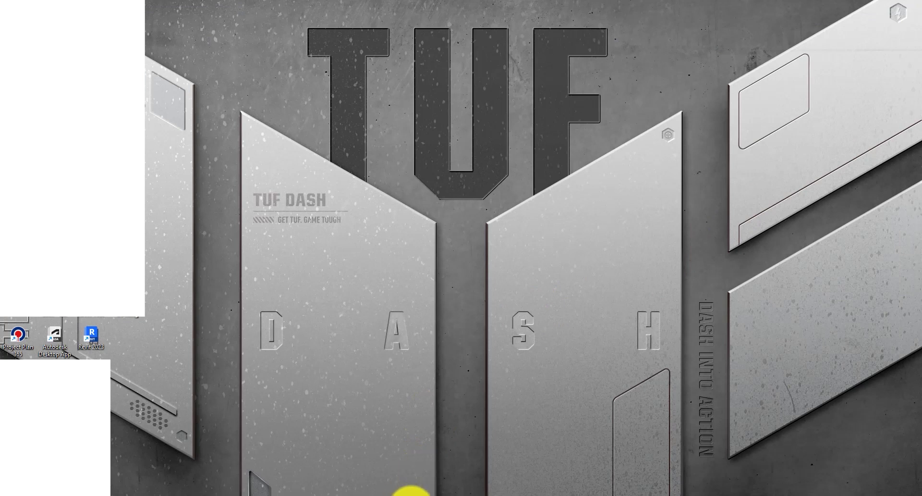
- Open File Explorer full screen and browse the C: drive to the user's AppData\Local folder
click(411, 495)
click(598, 96)
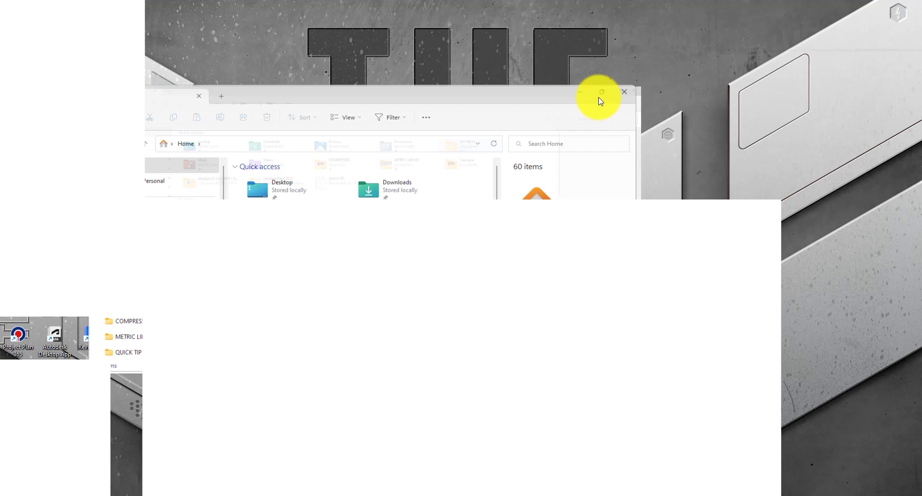
click(44, 337)
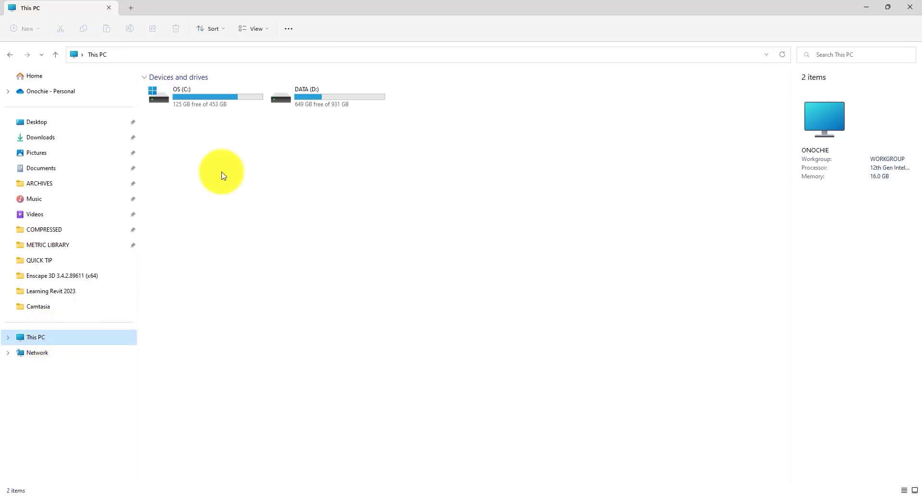
double_click(200, 96)
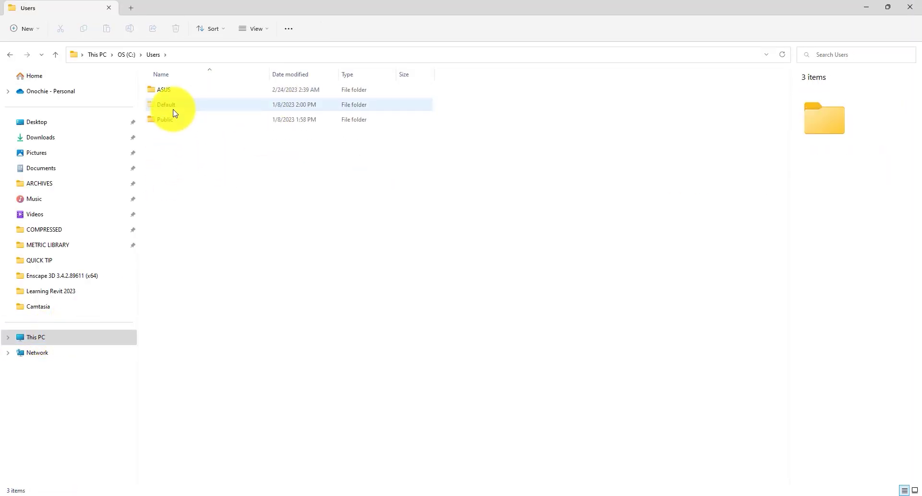
double_click(173, 89)
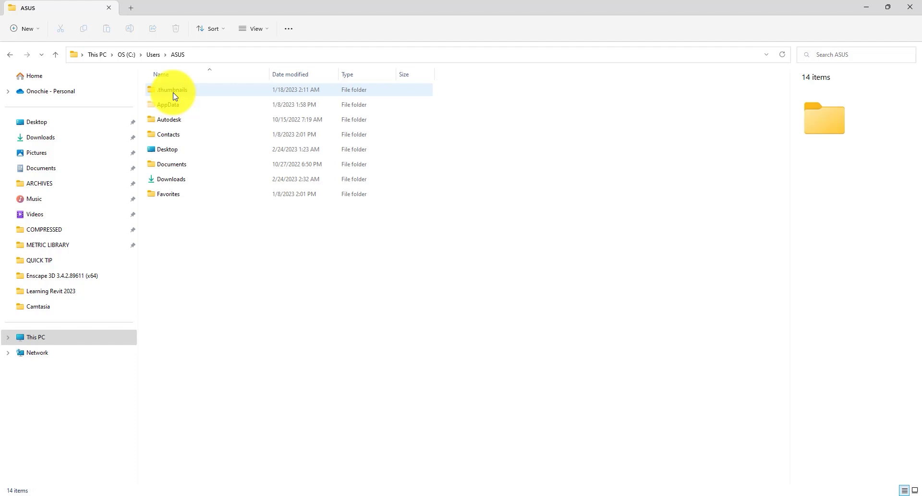
double_click(176, 108)
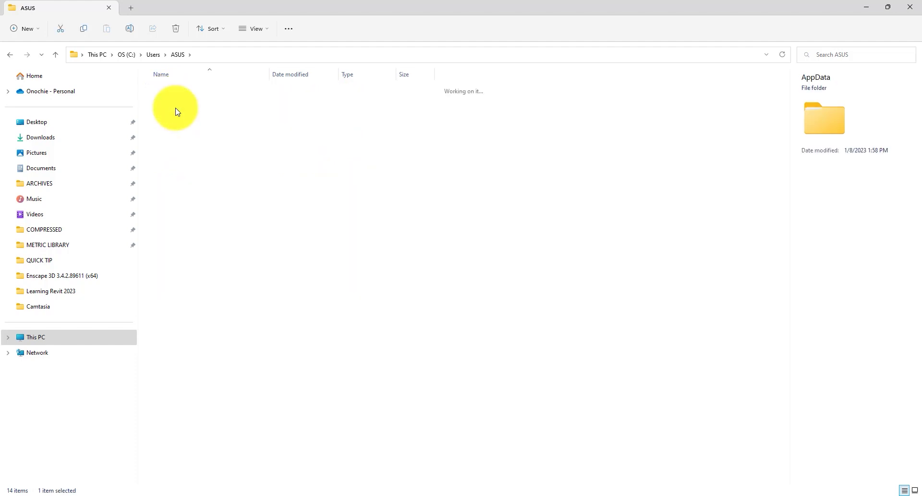
double_click(181, 91)
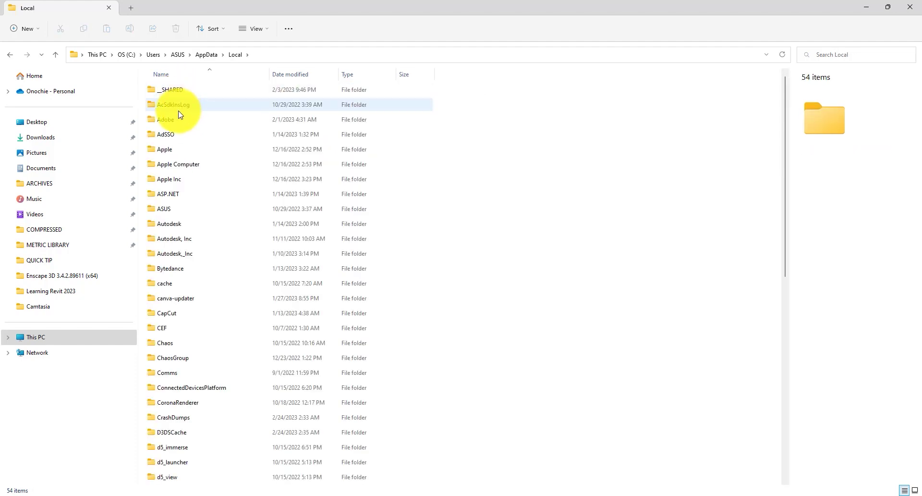
- Go into Autodesk\Revit\Autodesk Revit 2023\Journals
double_click(179, 224)
click(183, 239)
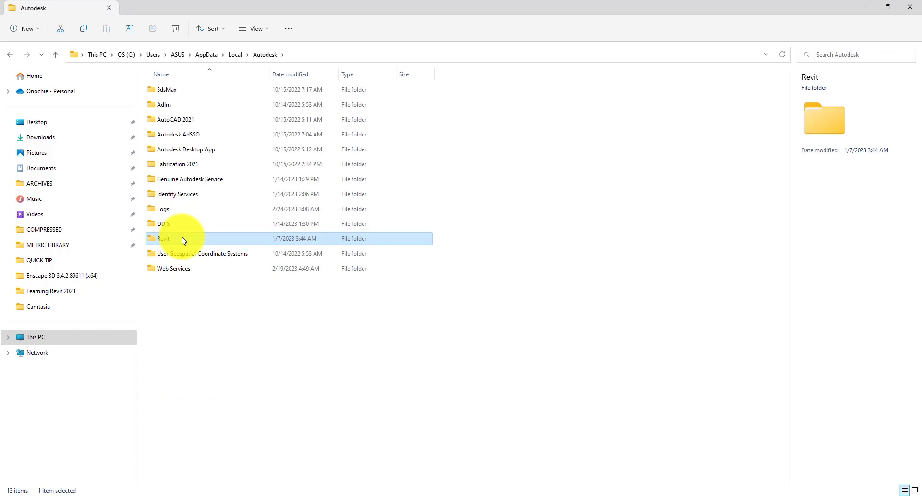
double_click(183, 239)
click(197, 124)
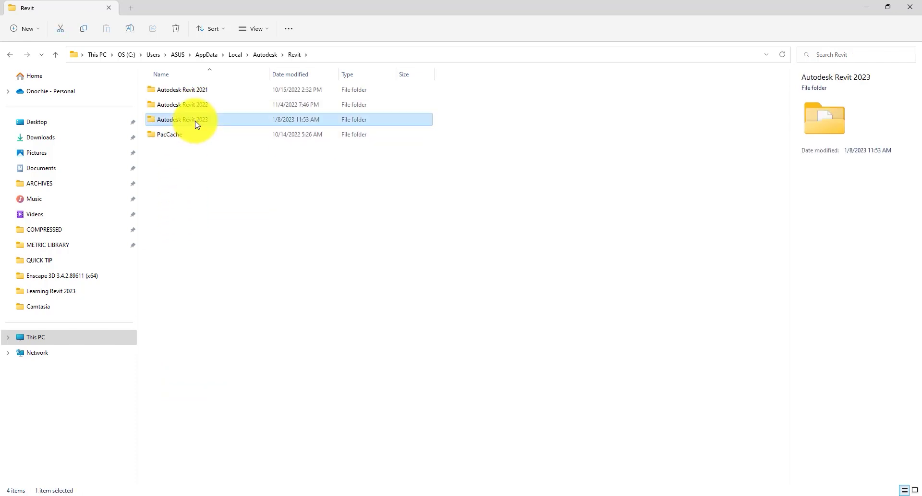
double_click(197, 124)
click(193, 108)
double_click(194, 107)
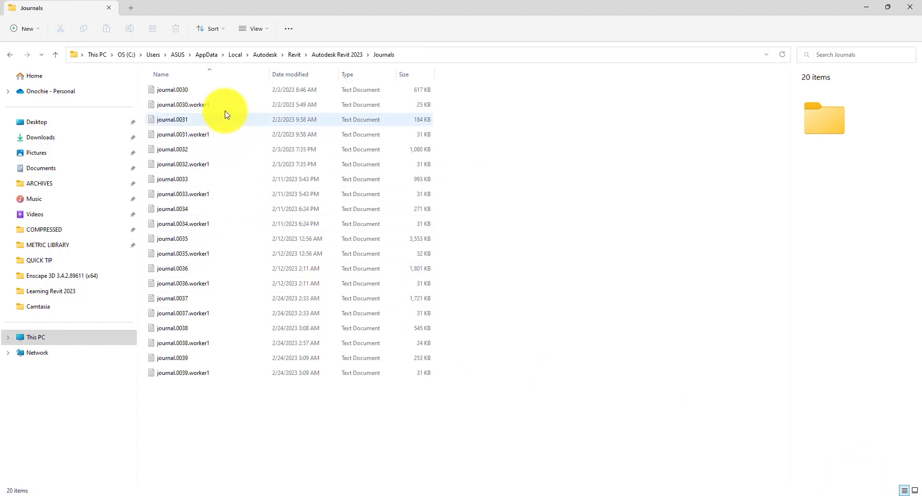
- Group the journals by date modified and select journal.0038, confirming its 544 KB size
right_click(627, 283)
mouse_move(683, 321)
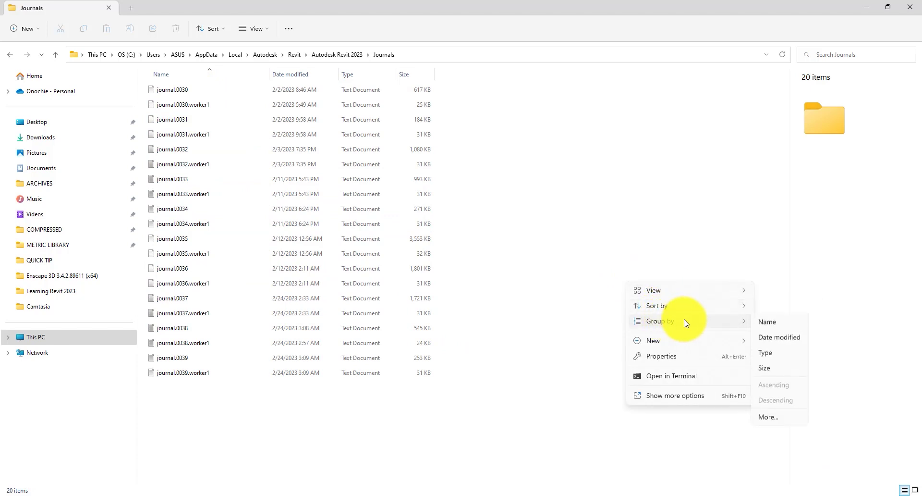
click(797, 340)
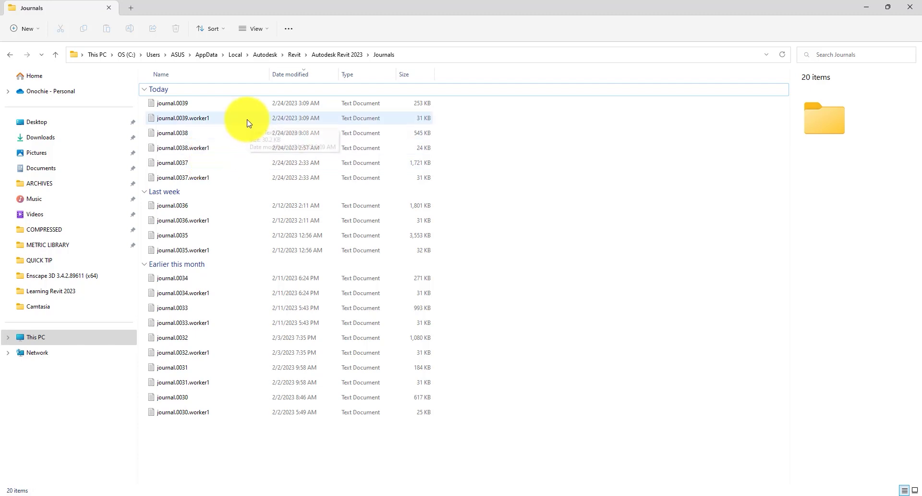
drag(365, 8, 607, 55)
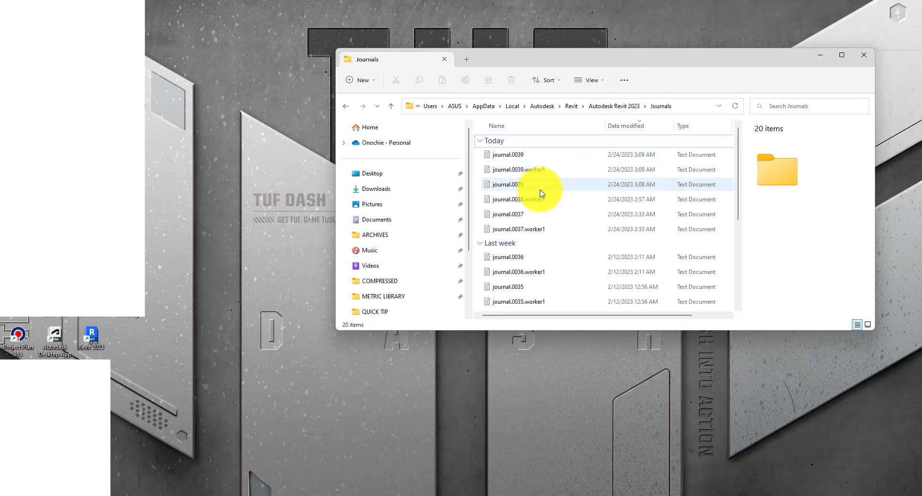
click(517, 191)
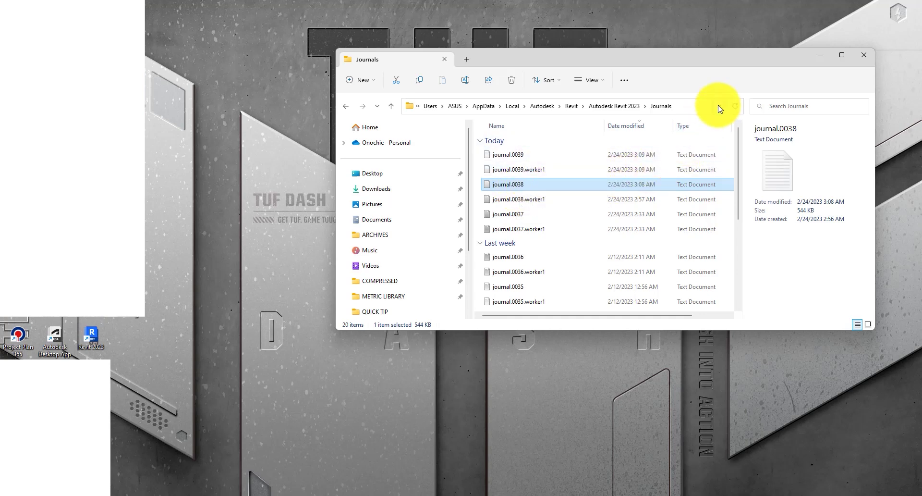
click(841, 55)
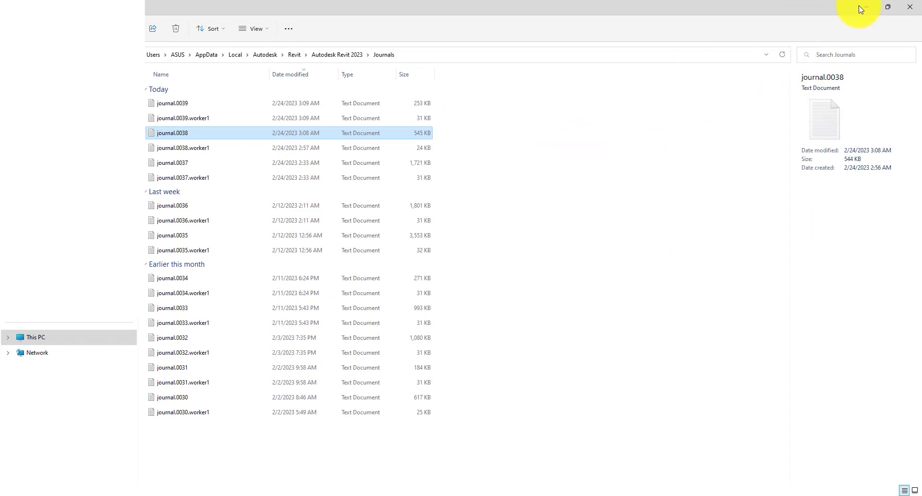
click(888, 6)
- Drop journal.0038 onto the Revit 2023 desktop shortcut to start replaying it
drag(570, 186, 91, 334)
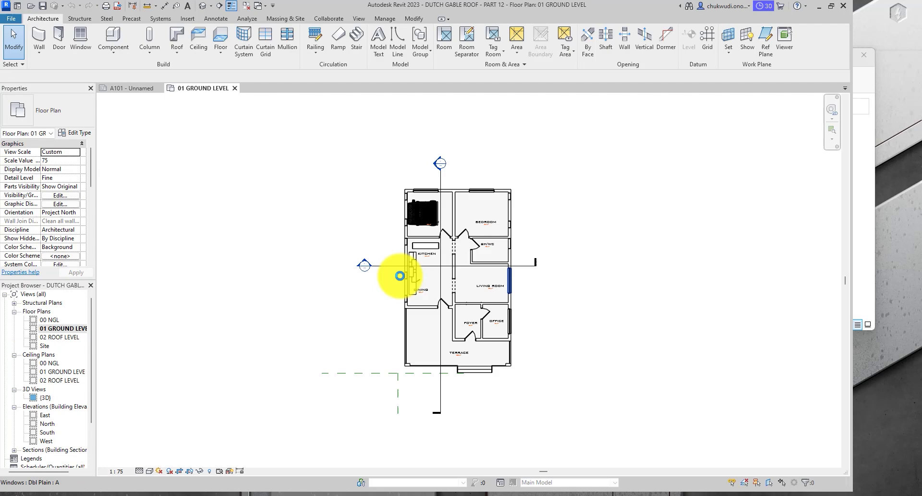
scroll(399, 275, up, 5)
scroll(400, 275, down, 3)
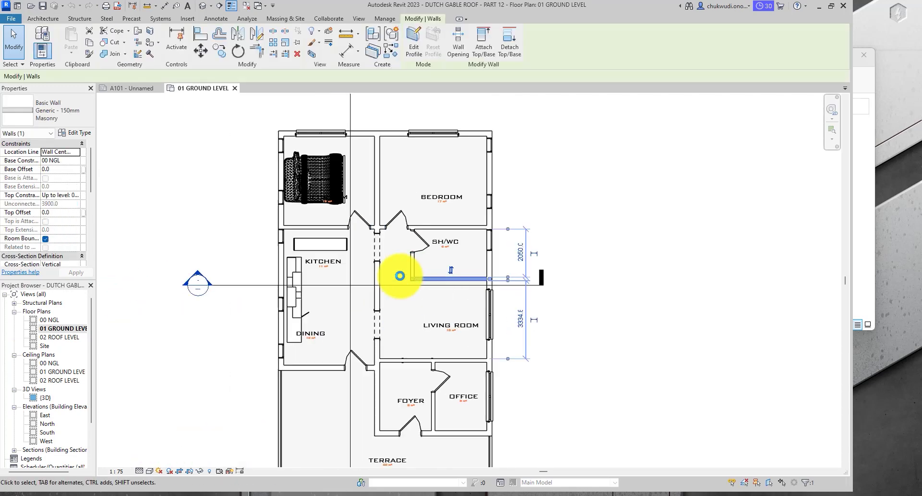
scroll(399, 275, up, 2)
scroll(400, 275, down, 2)
click(399, 275)
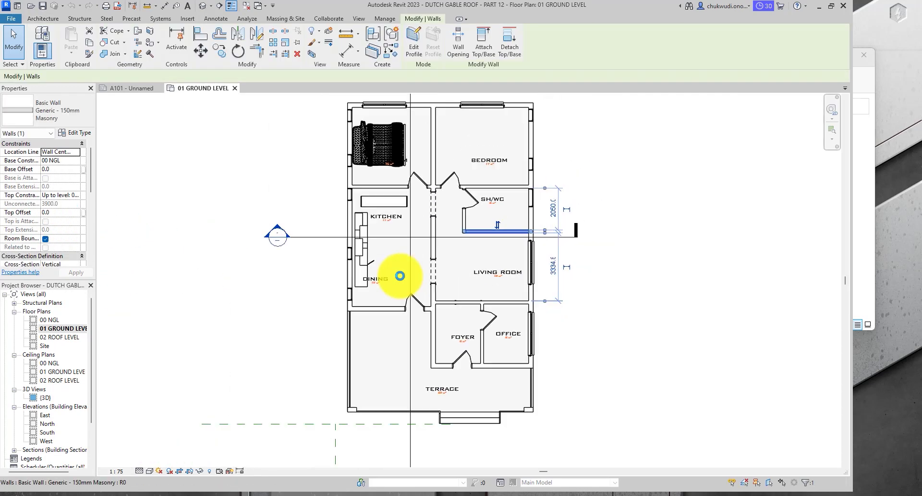
scroll(400, 275, down, 2)
double_click(399, 276)
scroll(399, 275, up, 5)
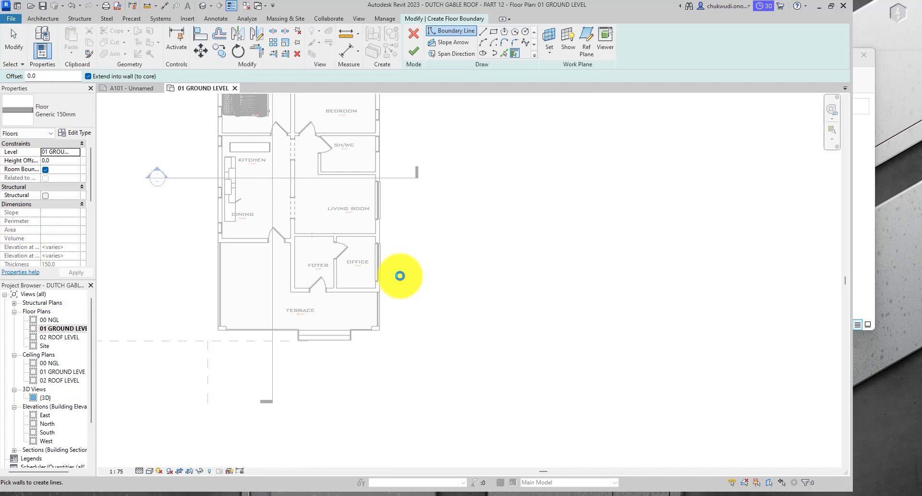
key(Escape)
scroll(400, 275, down, 2)
- Let the replay run its AR array commands, rebuilding the paving slab arrays around the house
key(a)
key(r)
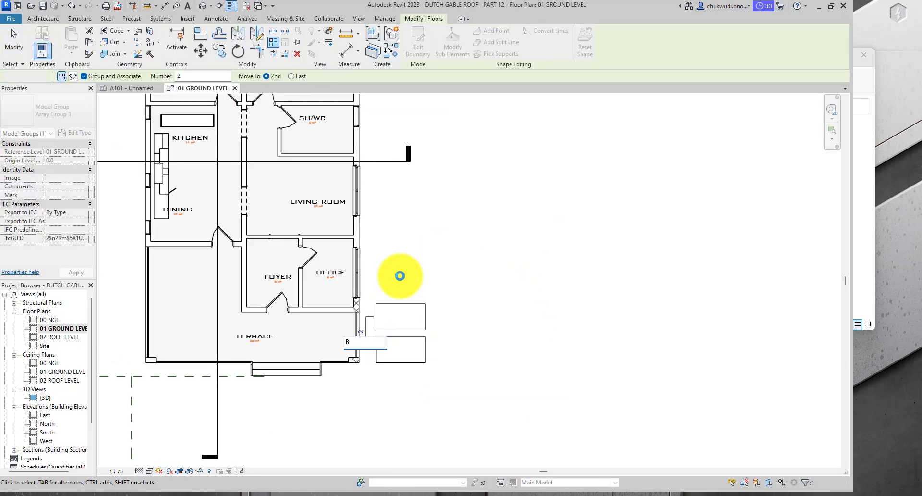
scroll(399, 275, down, 2)
scroll(400, 275, up, 3)
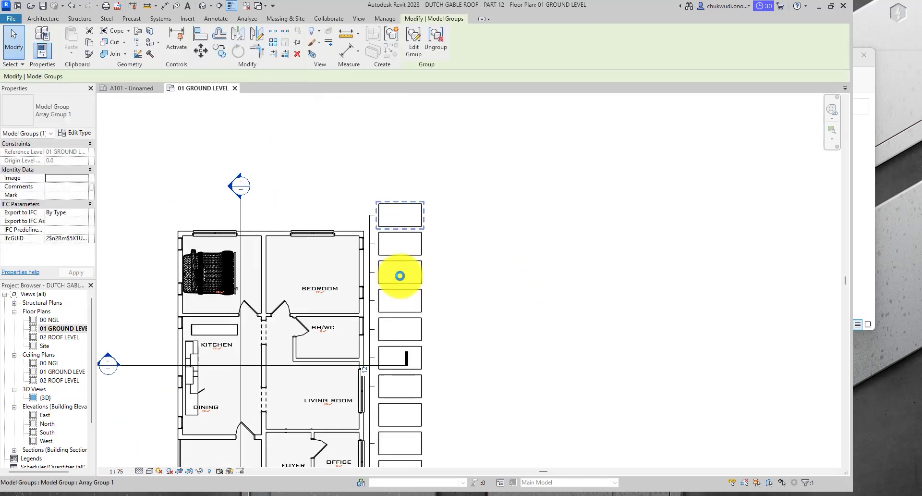
key(Escape)
click(400, 275)
scroll(399, 276, up, 3)
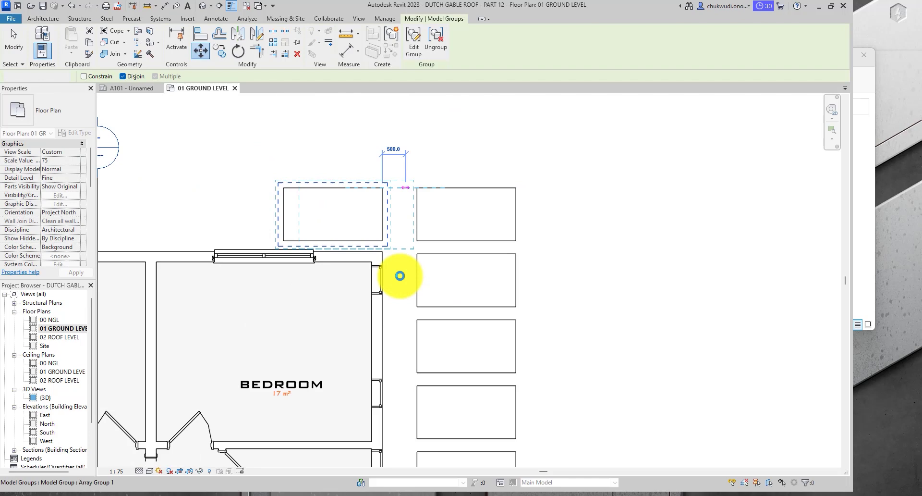
scroll(399, 276, down, 3)
key(a)
key(r)
click(399, 275)
scroll(400, 275, down, 3)
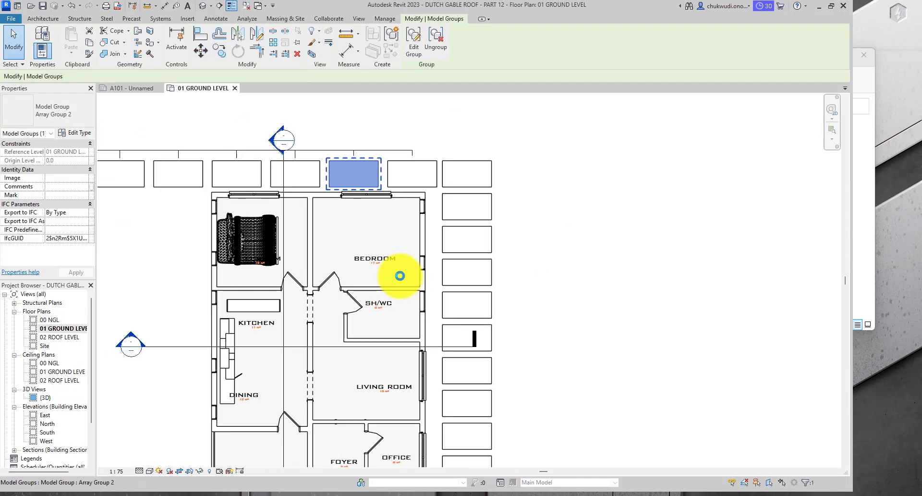
key(a)
key(r)
click(400, 275)
scroll(400, 276, up, 4)
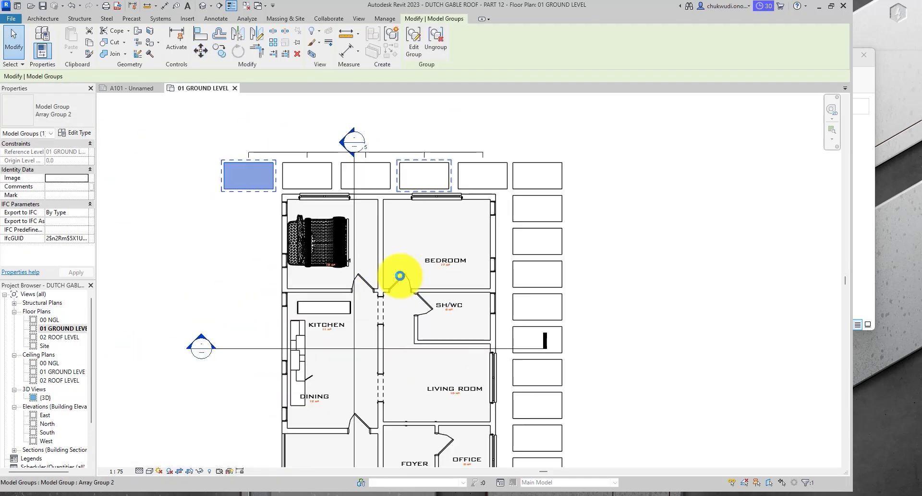
click(400, 275)
key(Return)
scroll(399, 276, down, 3)
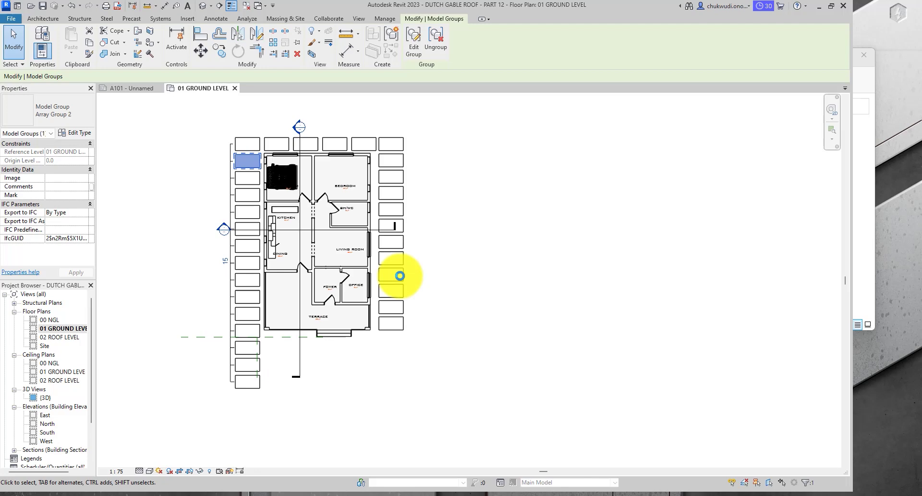
scroll(400, 275, down, 2)
key(Escape)
scroll(399, 275, up, 3)
click(400, 275)
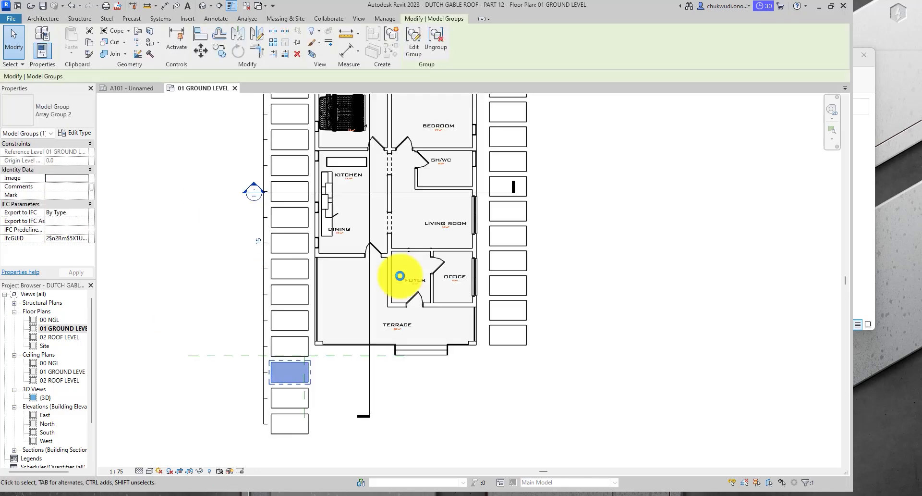
scroll(399, 275, up, 2)
scroll(399, 275, up, 2)
scroll(400, 275, down, 4)
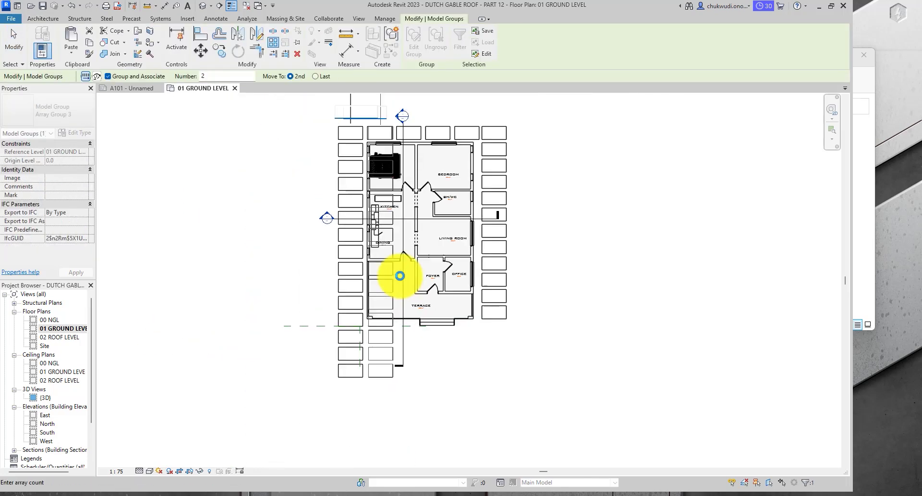
scroll(400, 276, up, 2)
click(399, 275)
key(Escape)
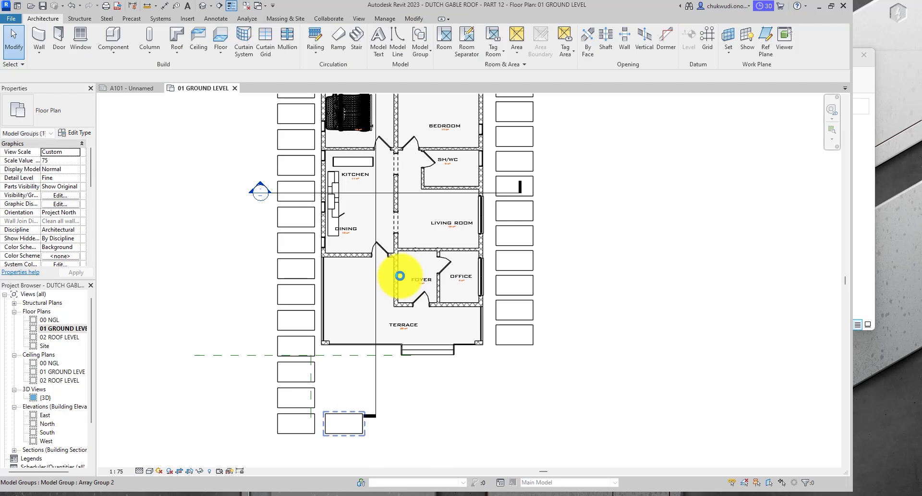
double_click(399, 276)
scroll(400, 275, up, 1)
click(399, 275)
scroll(399, 276, up, 2)
scroll(399, 275, down, 2)
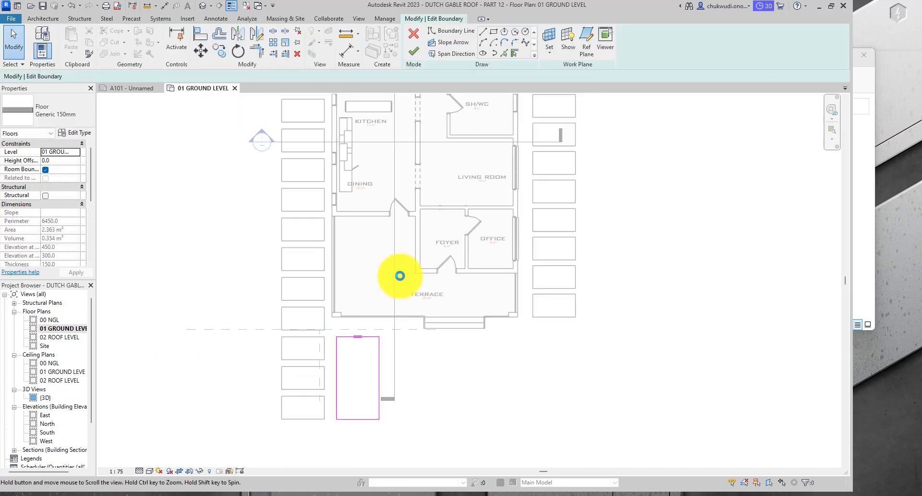
scroll(400, 275, up, 4)
scroll(399, 276, down, 1)
scroll(400, 275, down, 2)
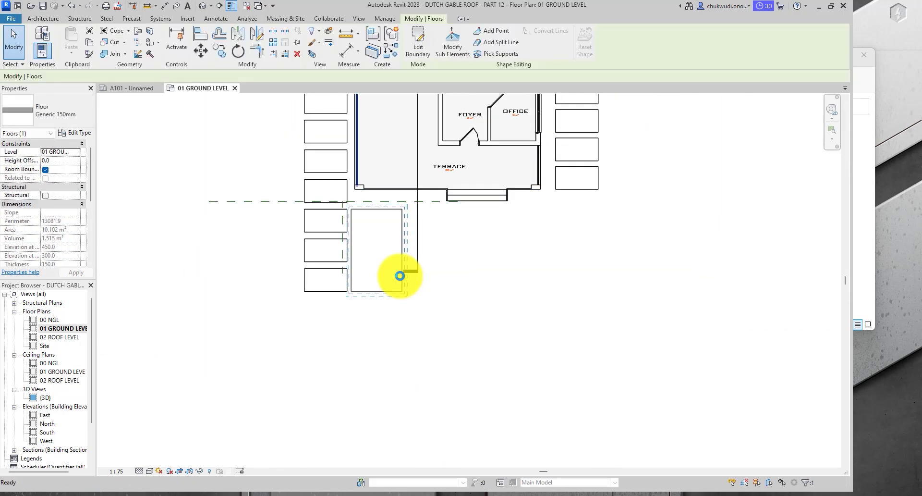
scroll(399, 275, up, 2)
scroll(399, 275, down, 1)
click(400, 275)
scroll(399, 276, down, 2)
key(Escape)
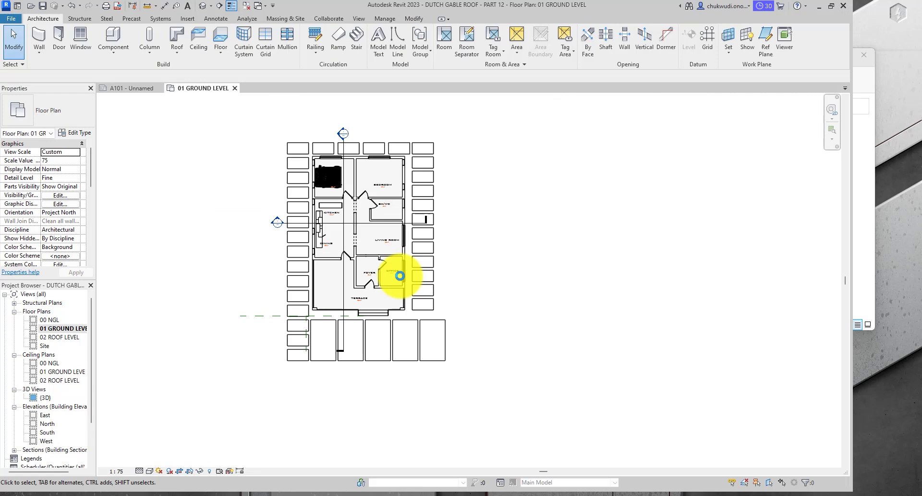
scroll(399, 275, up, 2)
scroll(400, 276, down, 1)
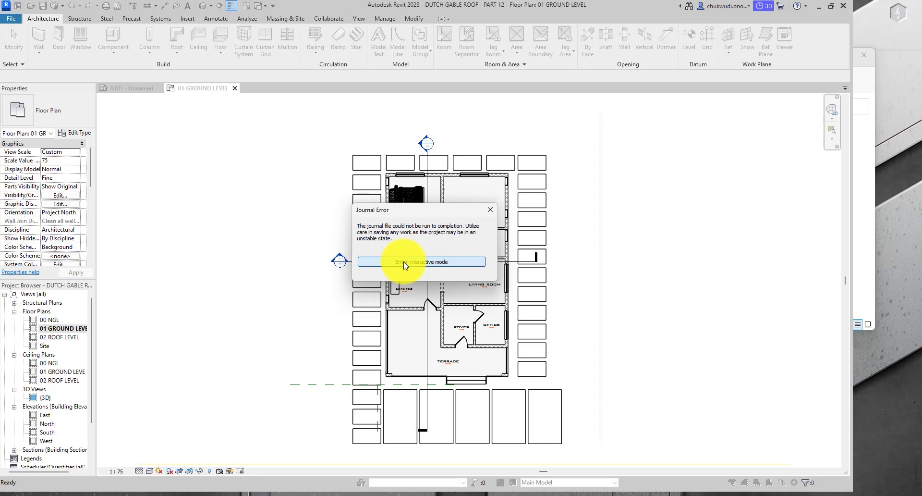
- Enter interactive mode from the Journal Error and save the changes to DUTCH GABLE ROOF - PART 12
click(403, 261)
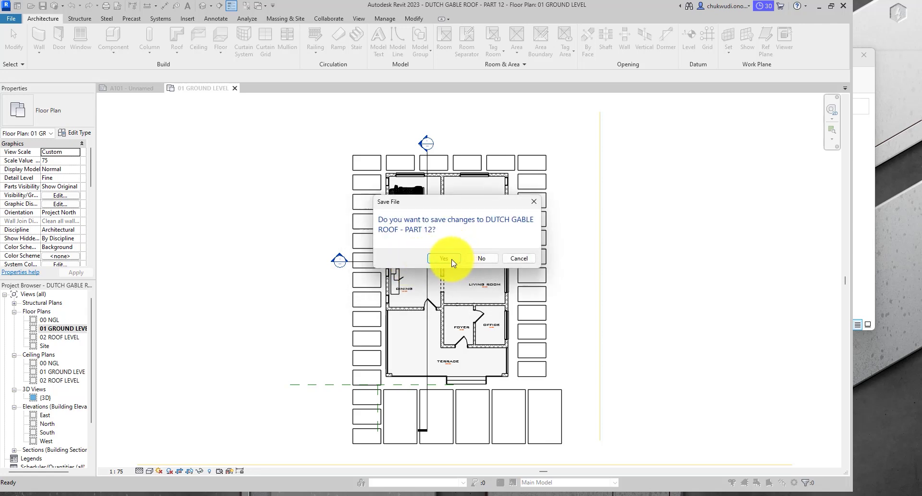
click(454, 260)
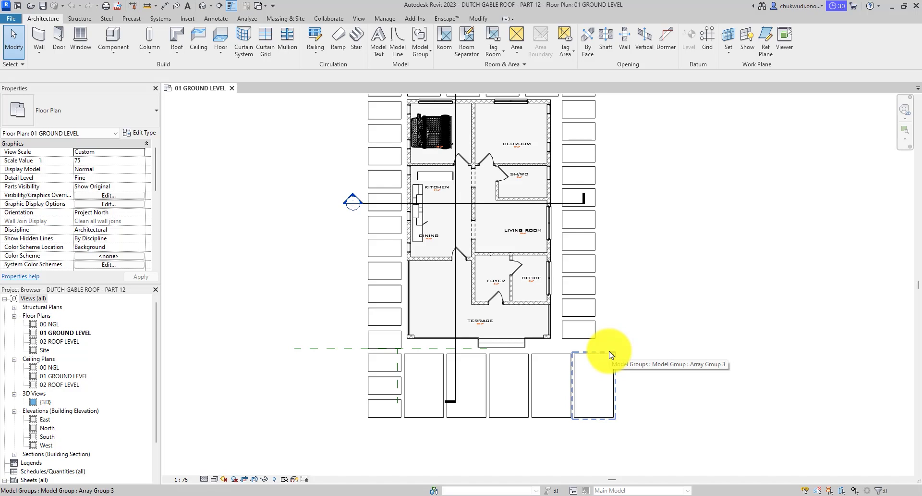
scroll(639, 336, down, 2)
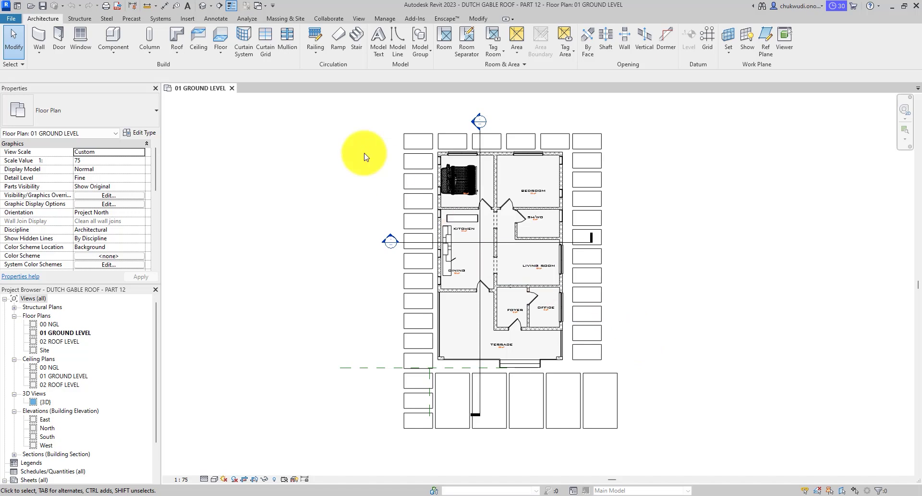
mouse_move(639, 495)
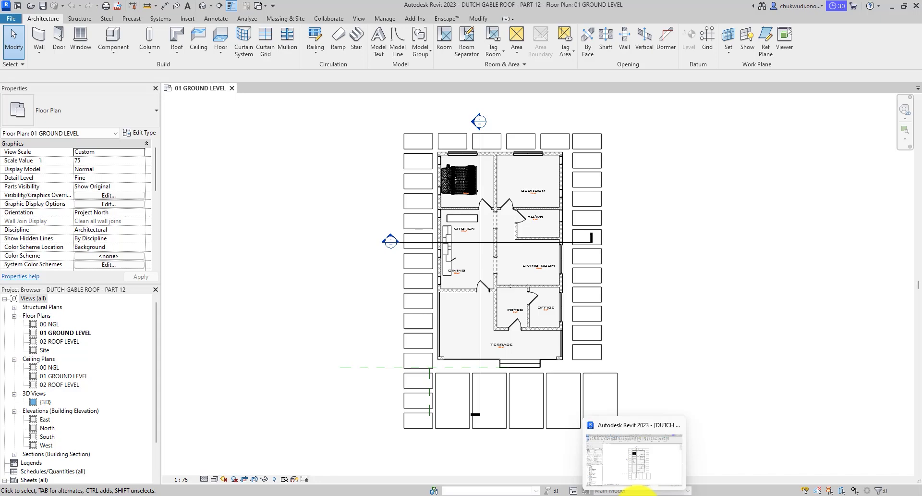
- Start a second Revit 2023 session from the taskbar jump list, then return to the DUTCH GABLE ROOF window
mouse_move(679, 5)
mouse_down()
mouse_move(679, 21)
mouse_move(613, 93)
mouse_move(687, 3)
mouse_up()
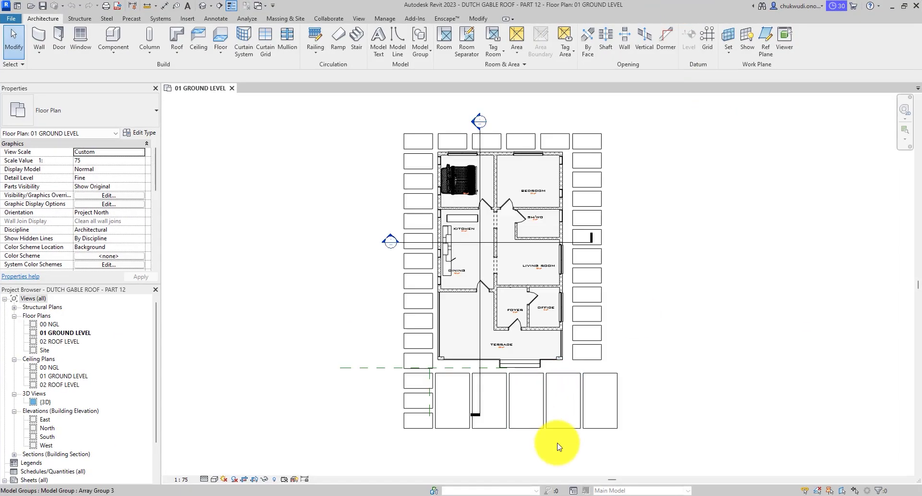
right_click(633, 493)
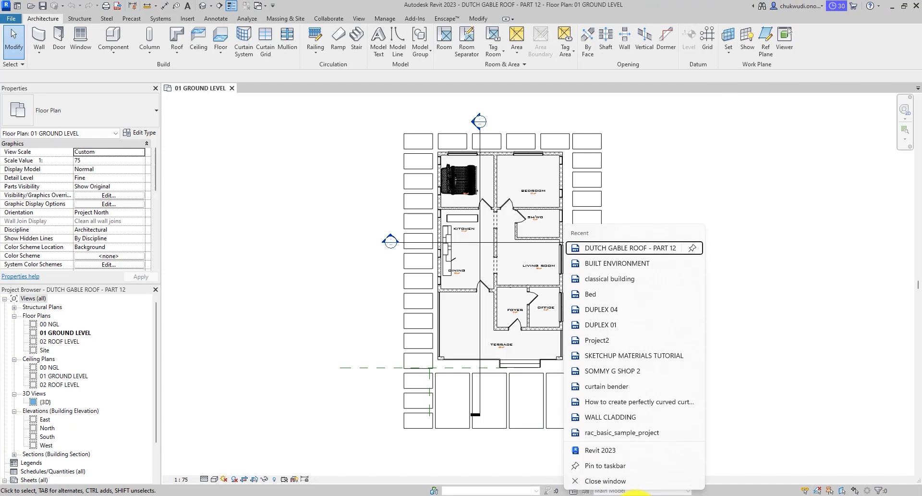
click(619, 451)
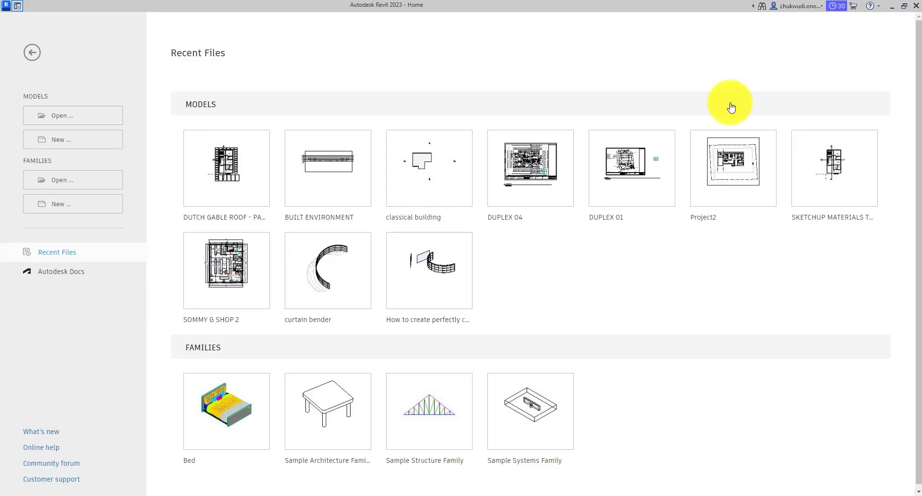
click(904, 6)
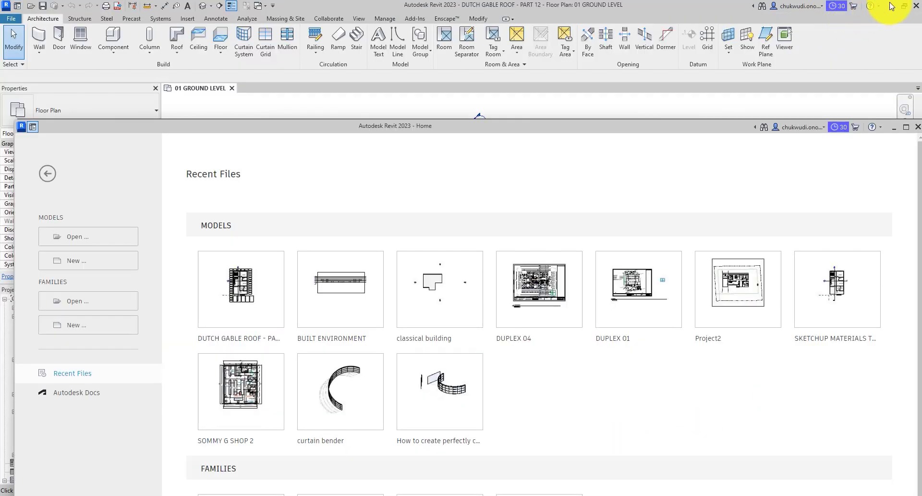
drag(655, 128, 454, 211)
double_click(454, 210)
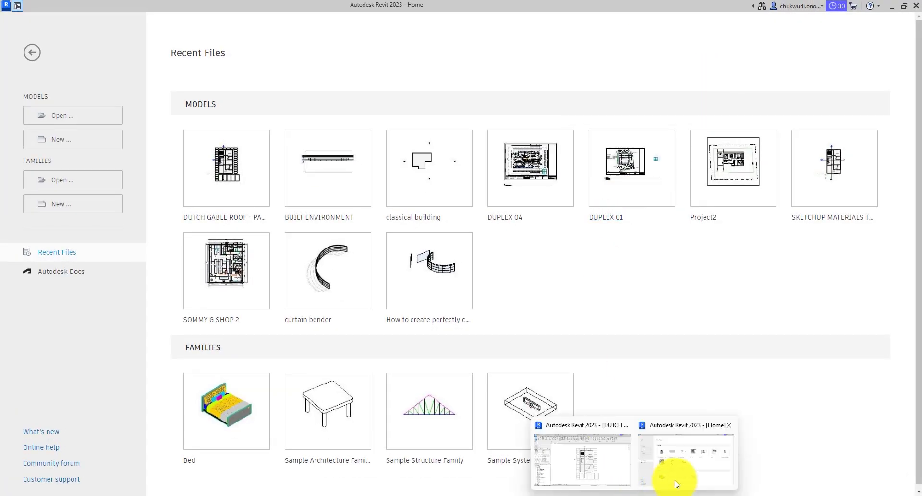
key(ctrl+d)
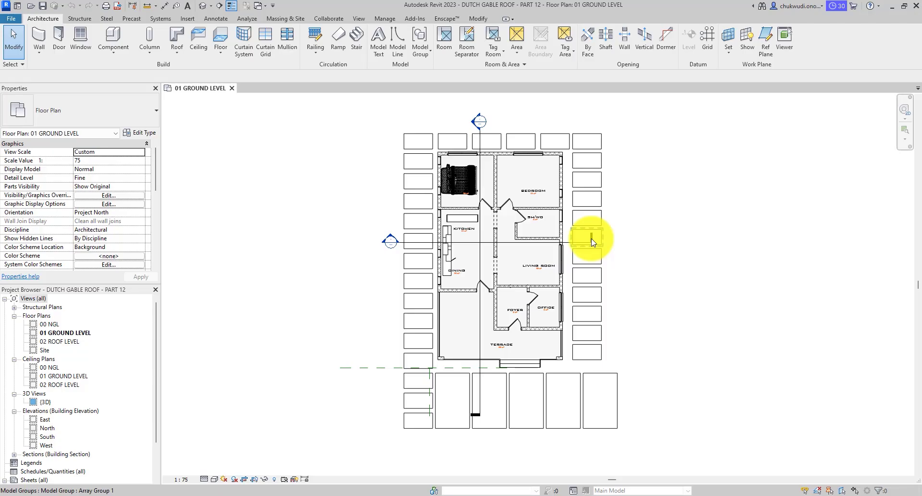